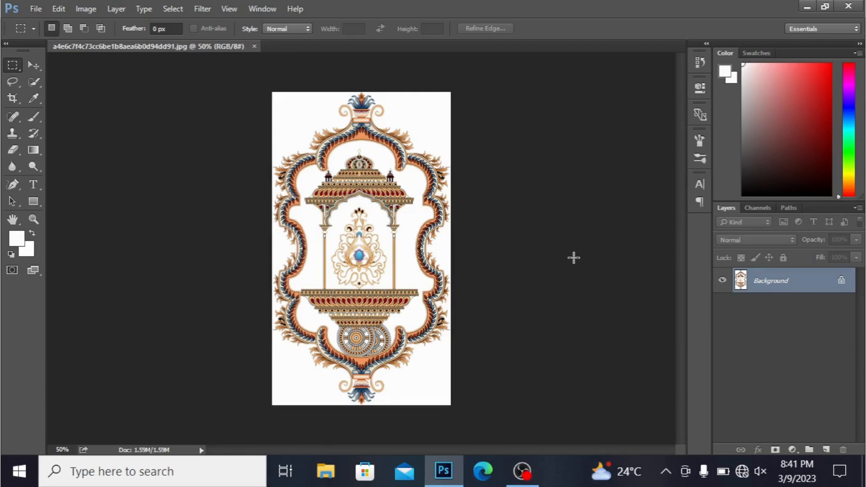
- Convert the locked Background of the ornament image into a regular editable layer, leaving its layer style unchanged
{"action": "left_click", "coordinate": [841, 283]}
{"action": "double_click", "coordinate": [839, 282]}
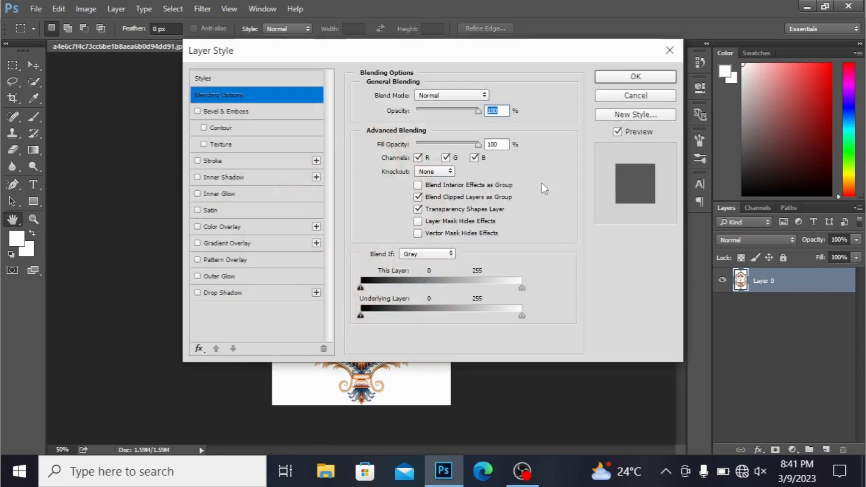
{"action": "left_click", "coordinate": [670, 51]}
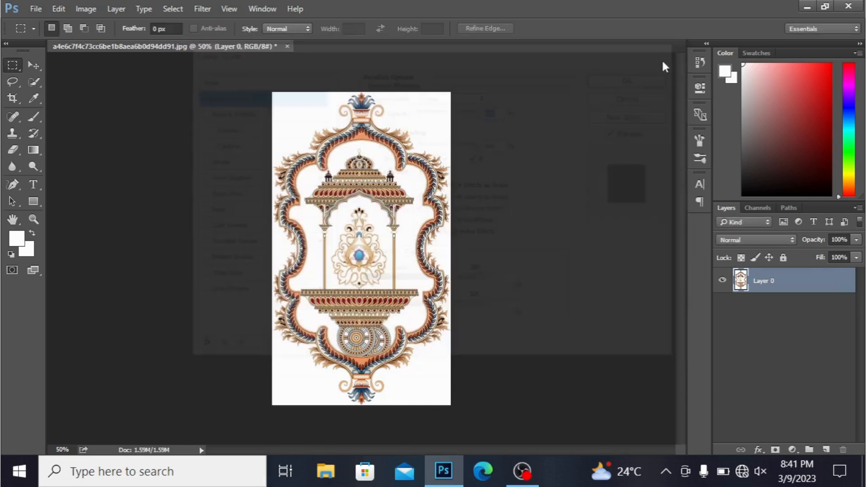
- Delete the ornament's white background using a Color Range selection with fuzziness 116, deselect, and shift the artwork slightly upward
{"action": "left_click", "coordinate": [172, 8]}
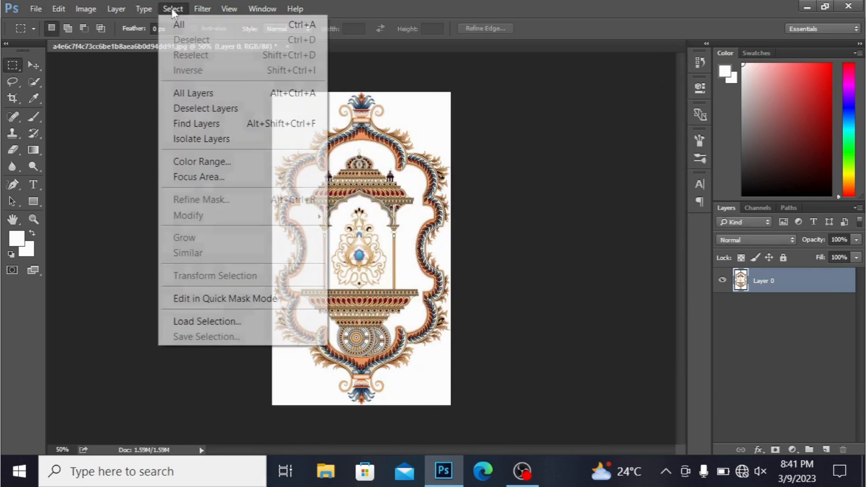
{"action": "left_click", "coordinate": [182, 162]}
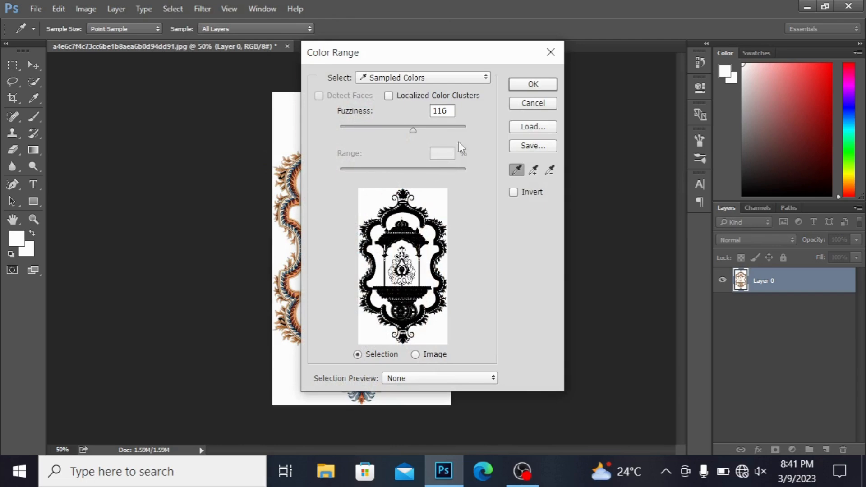
{"action": "left_click", "coordinate": [534, 87]}
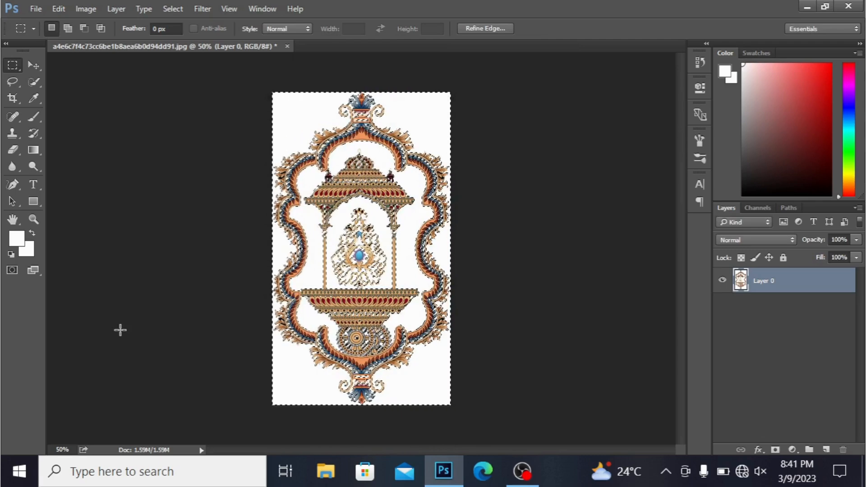
{"action": "key", "text": "Delete"}
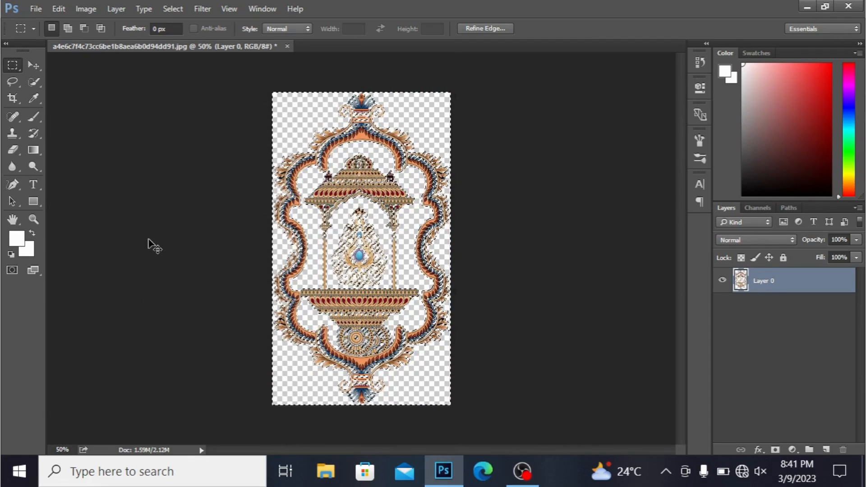
{"action": "key", "text": "ctrl+d"}
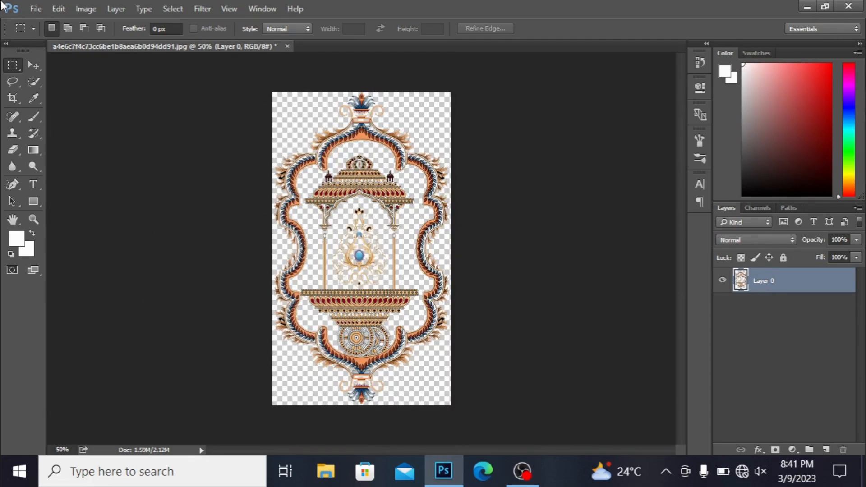
{"action": "left_click", "coordinate": [32, 64]}
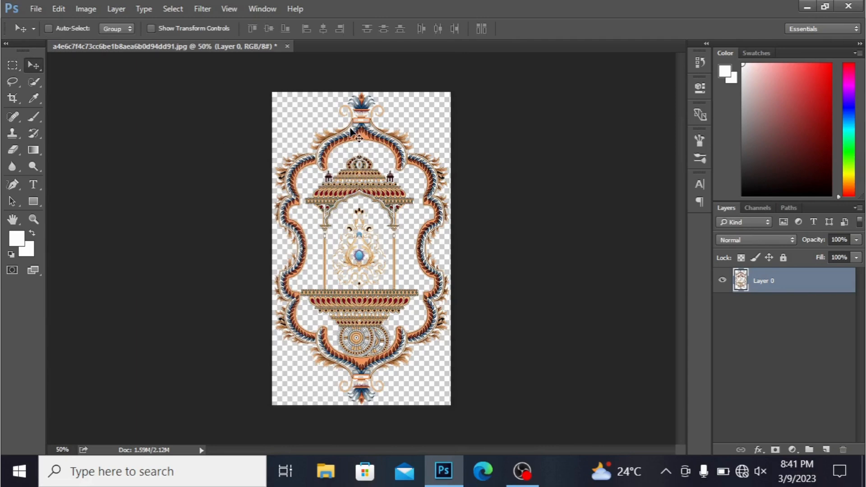
{"action": "left_click_drag", "start_coordinate": [342, 144], "coordinate": [355, 116]}
- Create a 30 × 32 inch RGB document at 300 pixels/inch with white contents, and unlock its background layer
{"action": "left_click", "coordinate": [36, 8]}
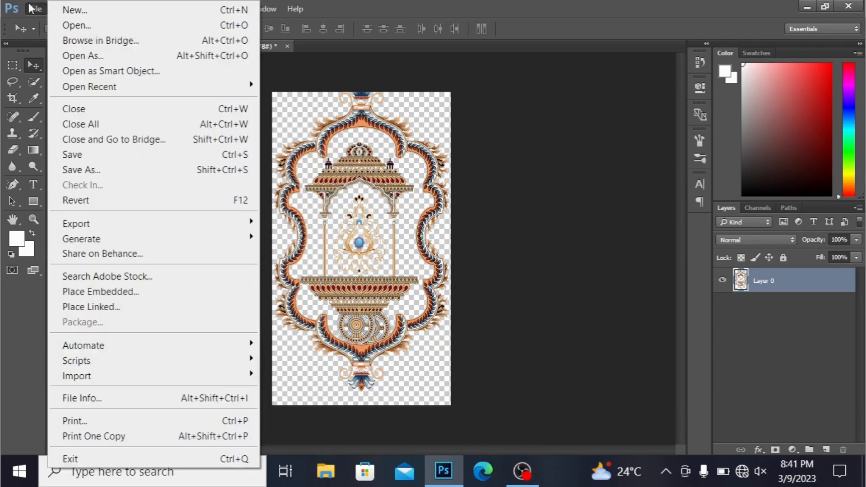
{"action": "left_click", "coordinate": [84, 10]}
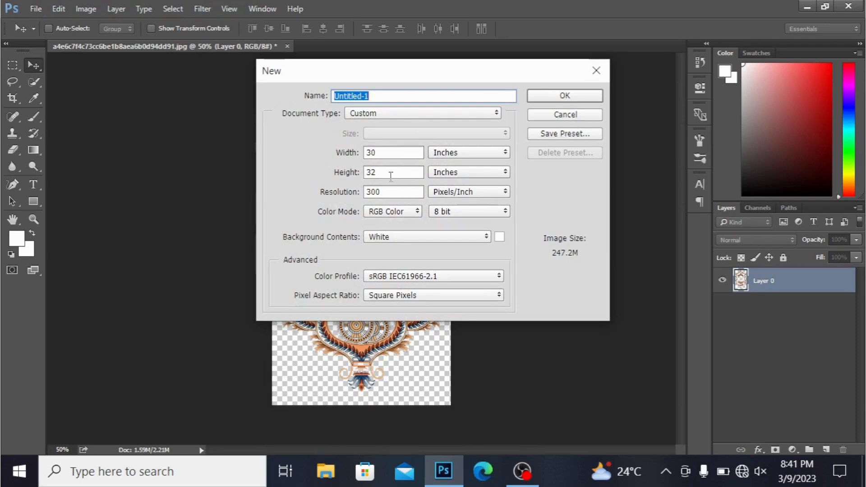
{"action": "left_click", "coordinate": [570, 97]}
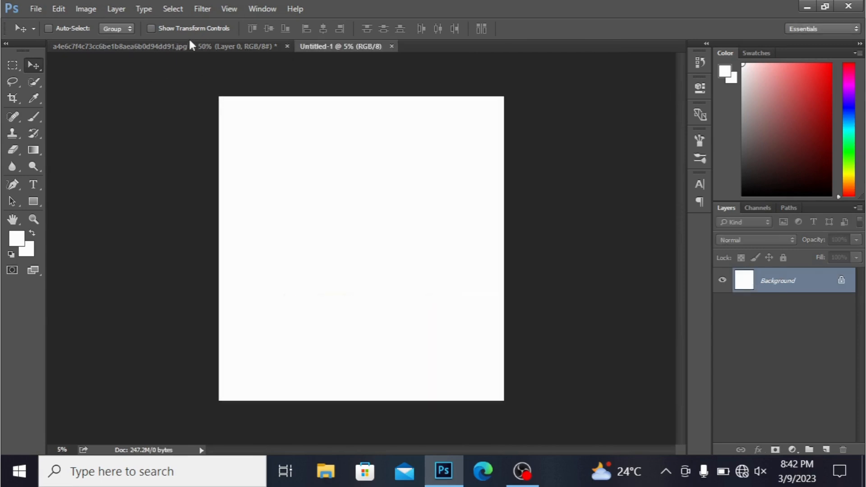
{"action": "double_click", "coordinate": [840, 283]}
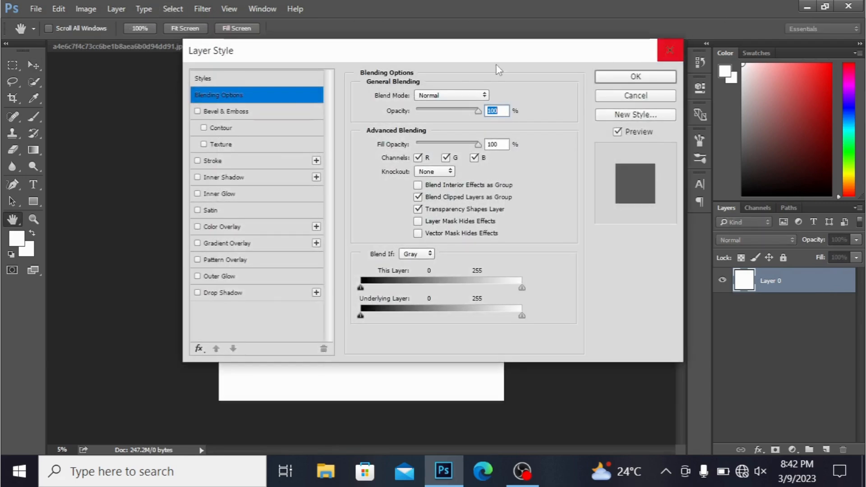
{"action": "left_click", "coordinate": [669, 50]}
- Resample the ornament image to a resolution of 300 pixels/centimeter, keeping its width and height in inches
{"action": "left_click", "coordinate": [114, 47]}
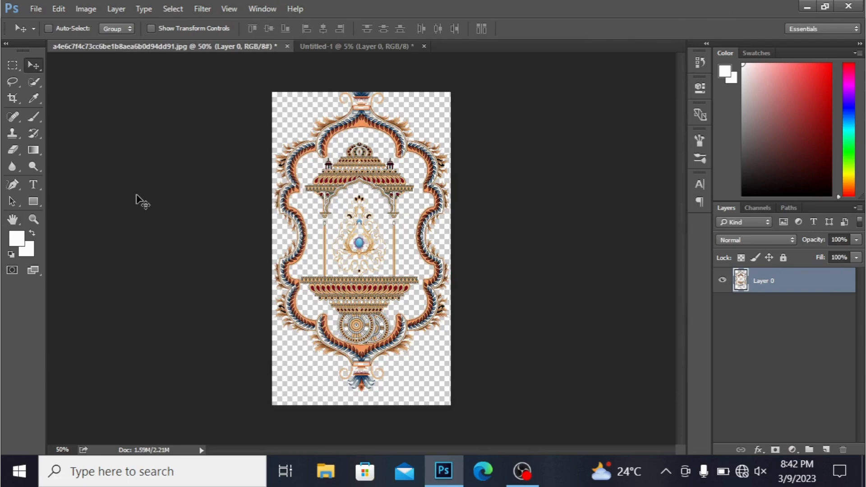
{"action": "left_click", "coordinate": [87, 8]}
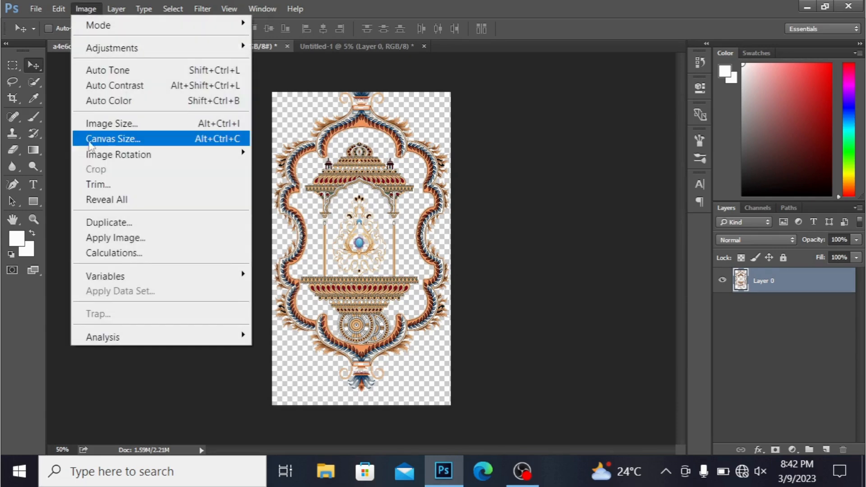
{"action": "left_click", "coordinate": [130, 126]}
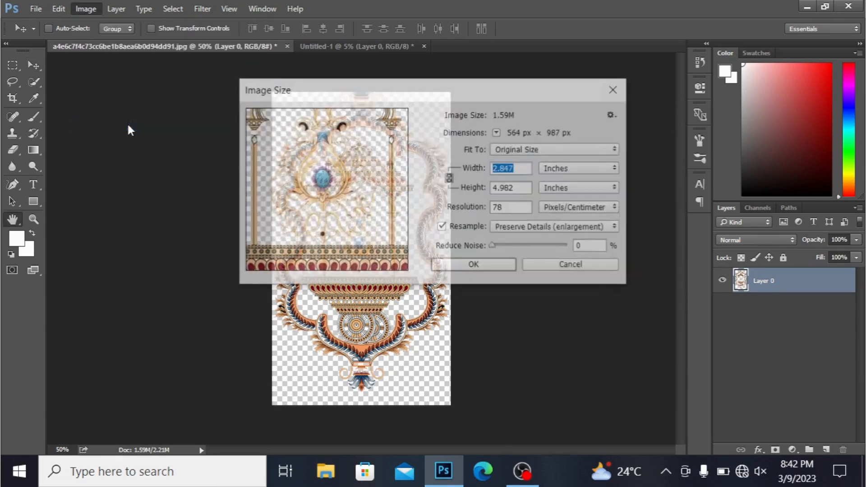
{"action": "left_click", "coordinate": [498, 169]}
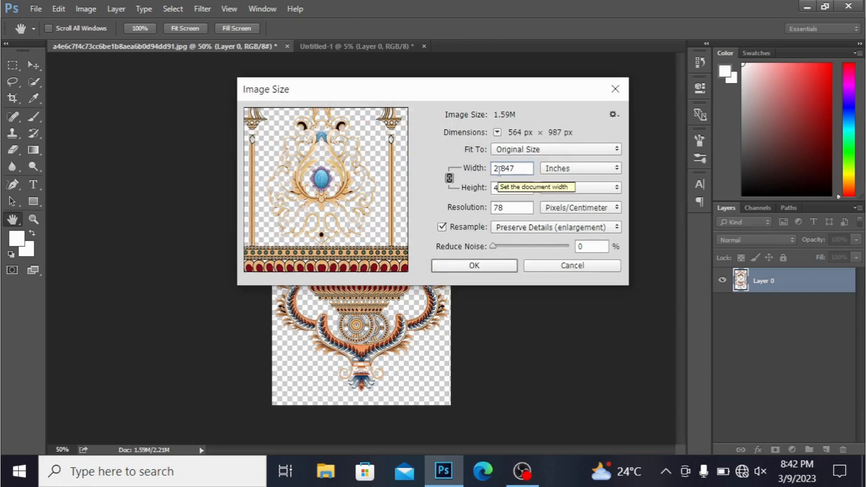
{"action": "double_click", "coordinate": [520, 204]}
{"action": "key", "text": "BackSpace"}
{"action": "type", "text": "300"}
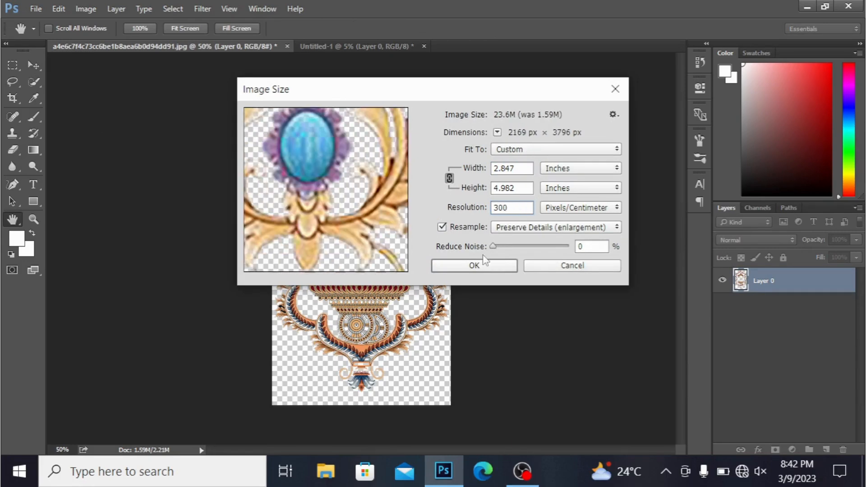
{"action": "left_click", "coordinate": [483, 266]}
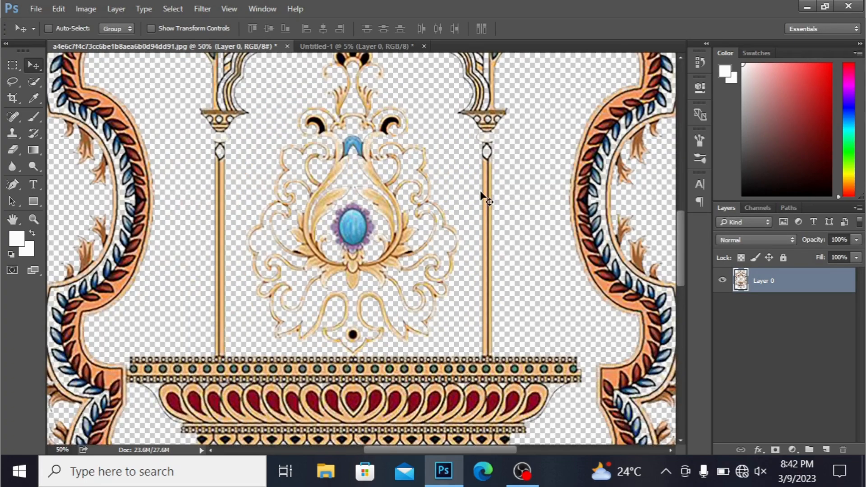
- Copy the ornament into the Untitled-1 document and place it against the upper-left corner of the canvas
{"action": "key", "text": "ctrl+minus"}
{"action": "key", "text": "ctrl+minus"}
{"action": "key", "text": "ctrl+minus"}
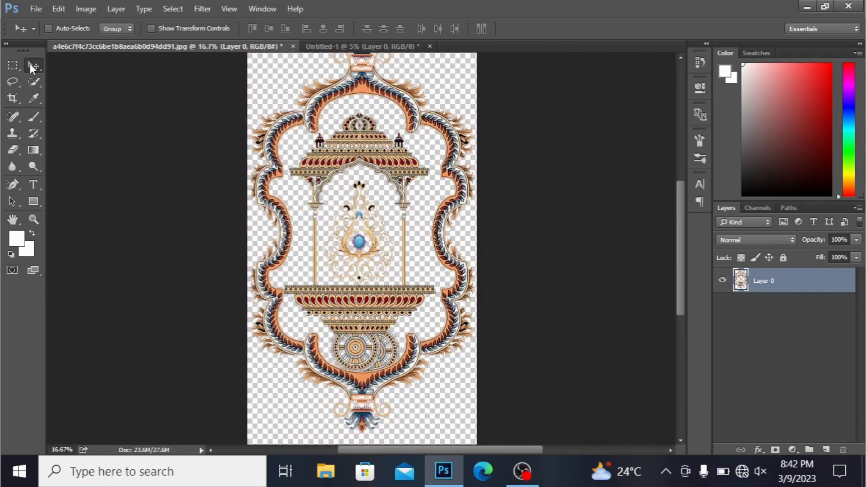
{"action": "left_click_drag", "start_coordinate": [320, 112], "coordinate": [244, 120]}
{"action": "key", "text": "ctrl"}
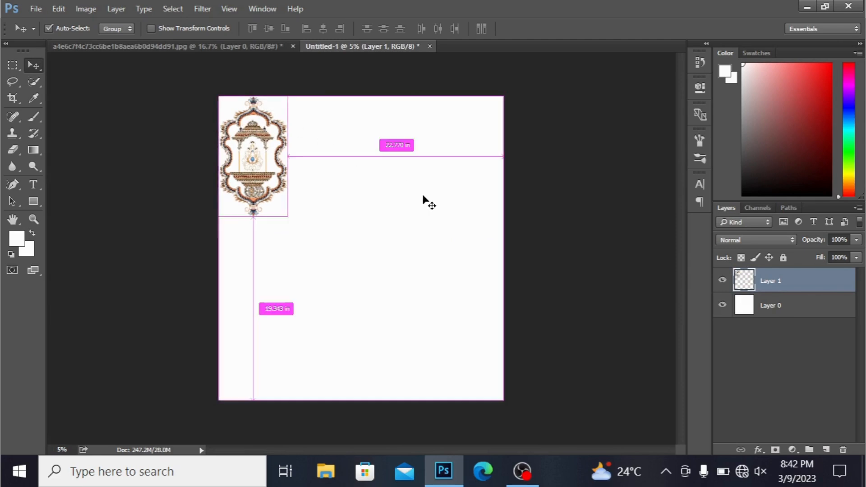
- Scale the ornament to about 78% with Free Transform, keeping it in the upper-left corner of the canvas
{"action": "key", "text": "ctrl+plus"}
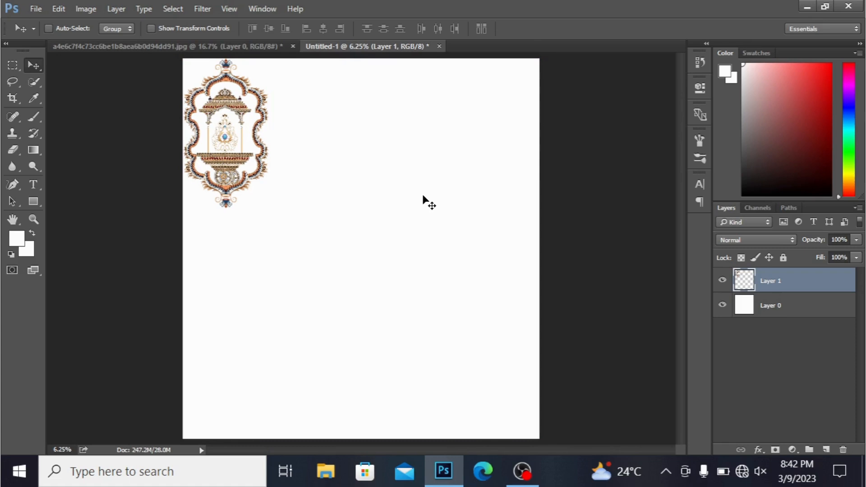
{"action": "key", "text": "ctrl"}
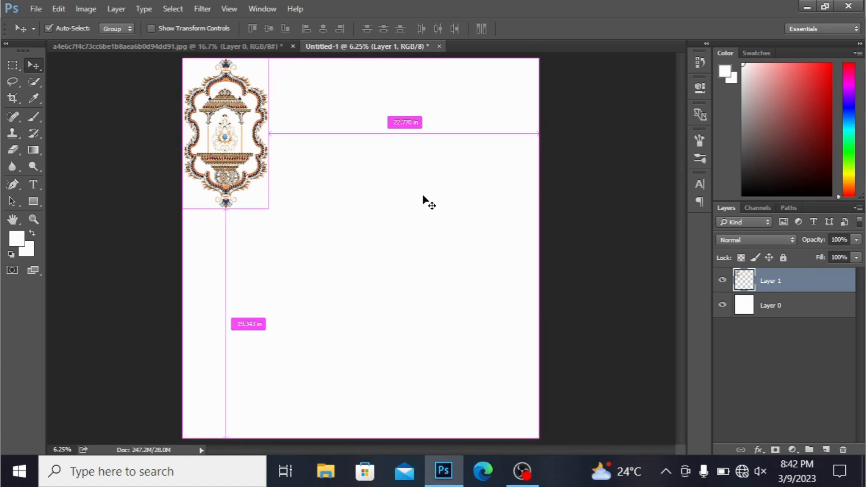
{"action": "key", "text": "ctrl+t"}
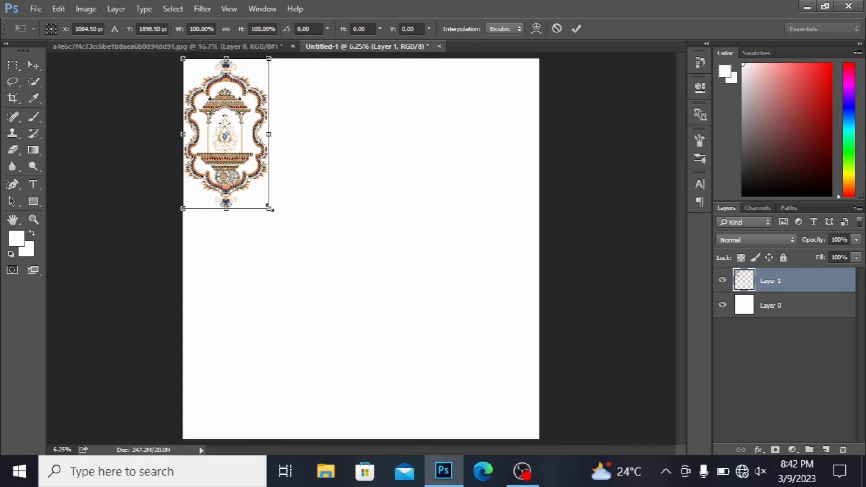
{"action": "left_click_drag", "start_coordinate": [269, 209], "coordinate": [260, 192]}
{"action": "left_click_drag", "start_coordinate": [238, 119], "coordinate": [230, 106]}
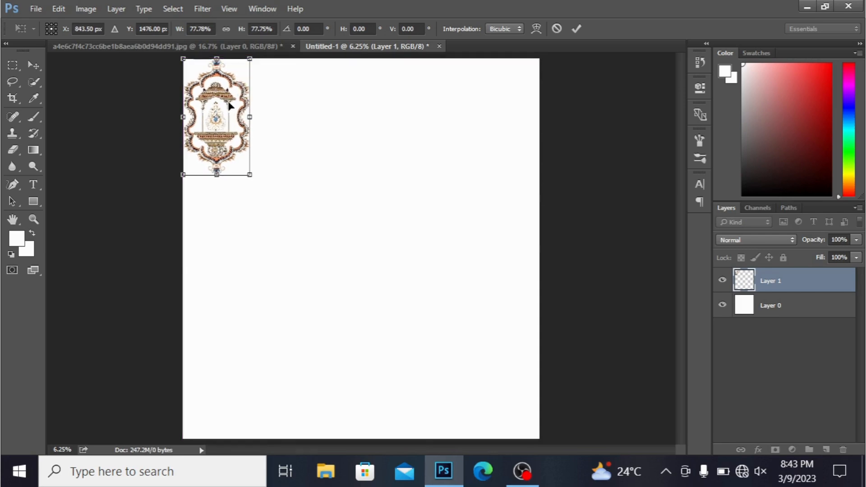
{"action": "key", "text": "Return"}
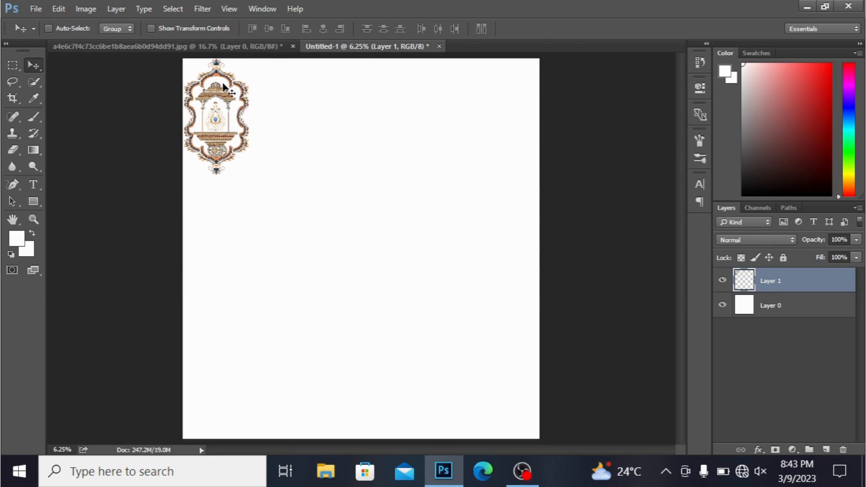
- Duplicate the ornament five times side by side across the top of the canvas and merge all copies into Layer 1
{"action": "left_click_drag", "start_coordinate": [218, 96], "coordinate": [555, 92]}
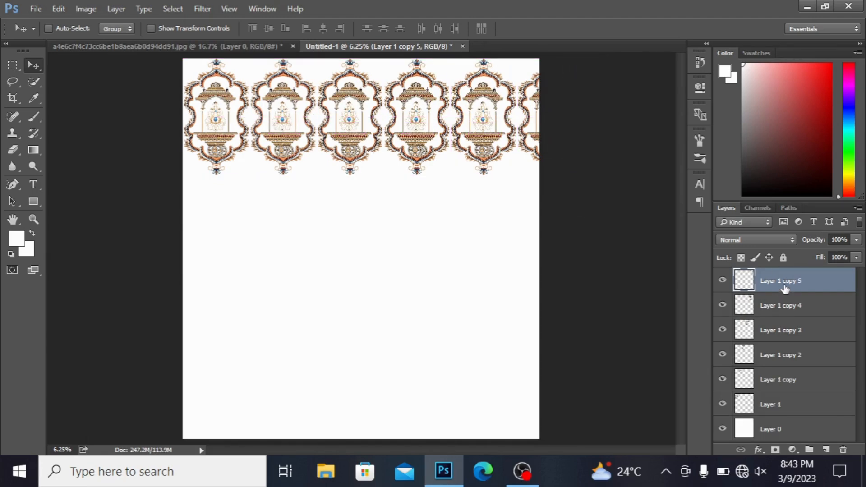
{"action": "key", "text": "Delete"}
{"action": "key", "text": "Delete"}
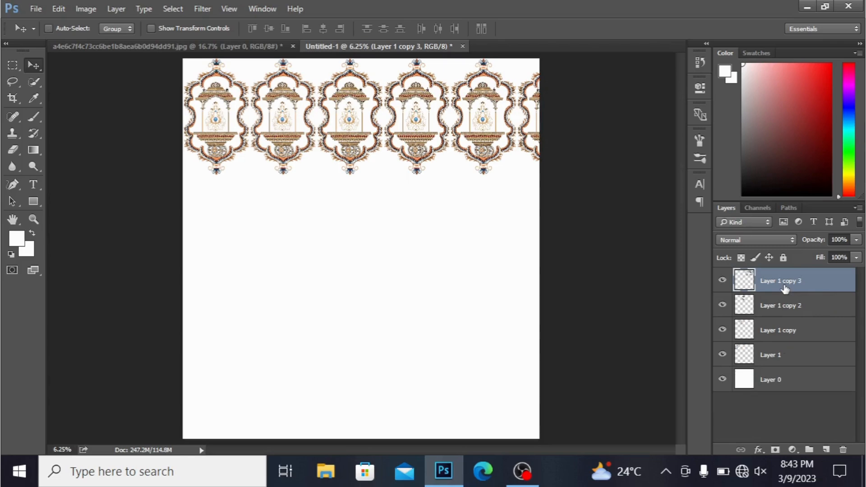
{"action": "key", "text": "Delete"}
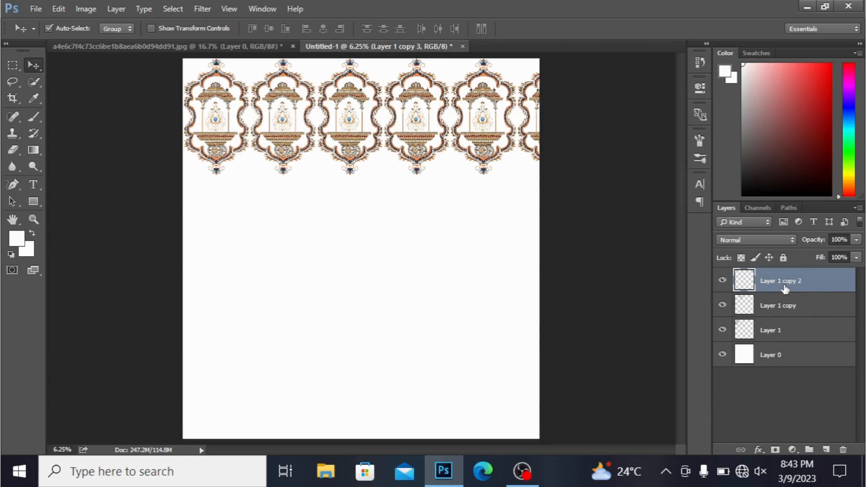
{"action": "key", "text": "Delete"}
{"action": "key", "text": "Delete"}
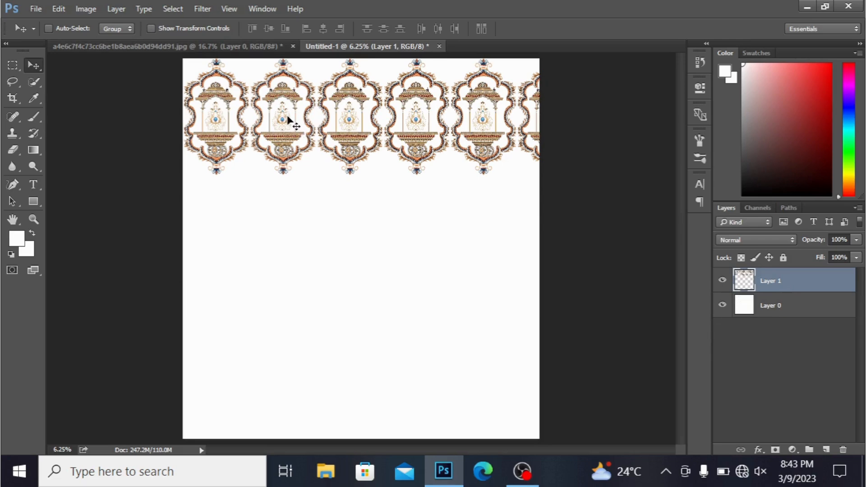
- Build a second row beneath the first from two row copies, offset by half an ornament, and merge them into Layer 1
{"action": "left_click_drag", "start_coordinate": [305, 146], "coordinate": [60, 240]}
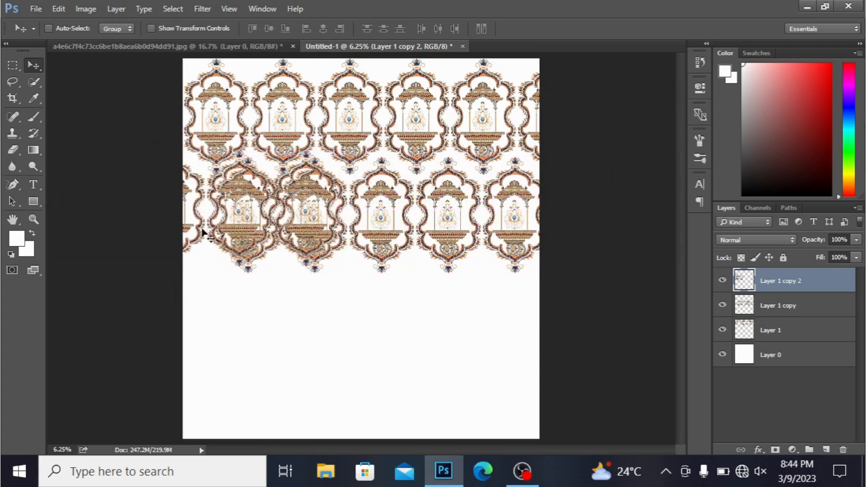
{"action": "left_click_drag", "start_coordinate": [243, 207], "coordinate": [116, 216]}
{"action": "key", "text": "ctrl"}
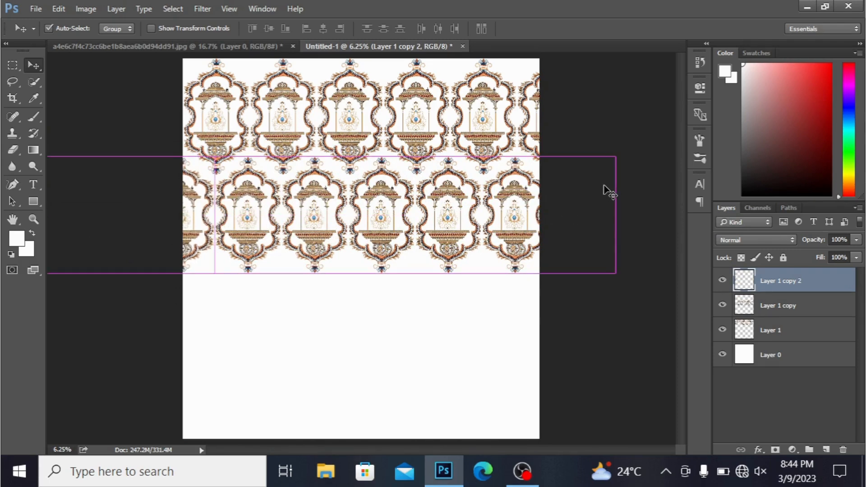
{"action": "key", "text": "Delete"}
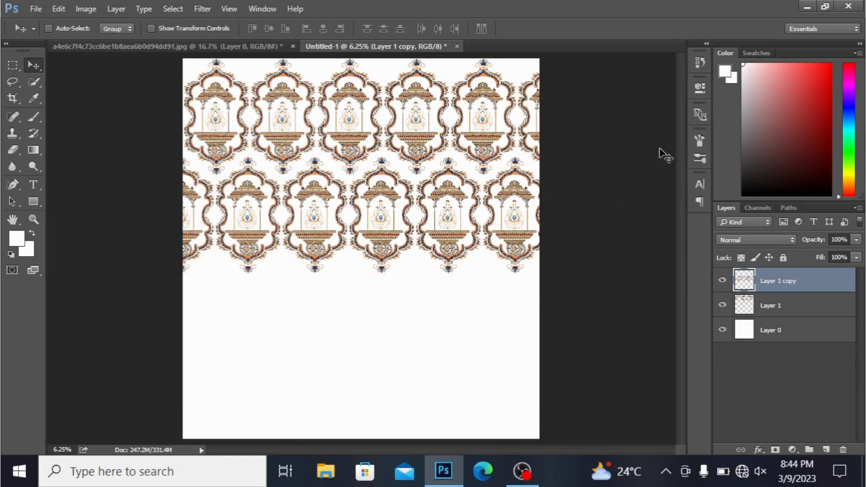
{"action": "key", "text": "Delete"}
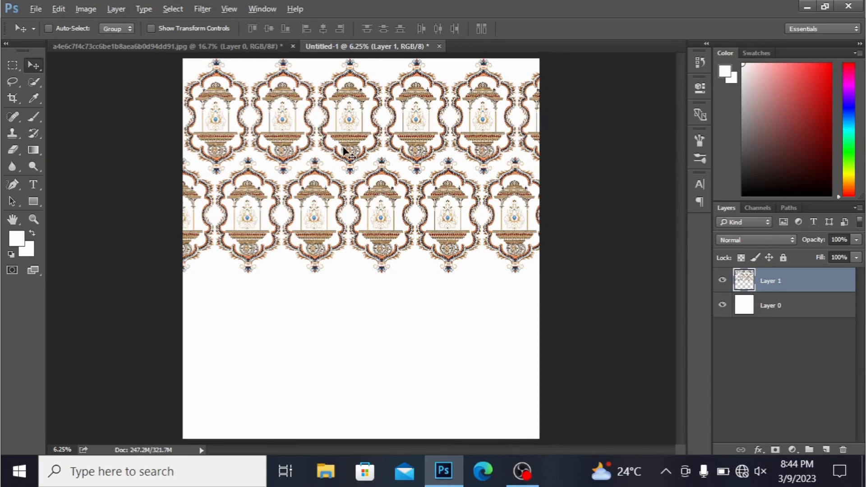
- Duplicate the two-row pattern straight down to fill the rest of the canvas and merge the copy into Layer 1
{"action": "left_click_drag", "start_coordinate": [347, 153], "coordinate": [346, 345]}
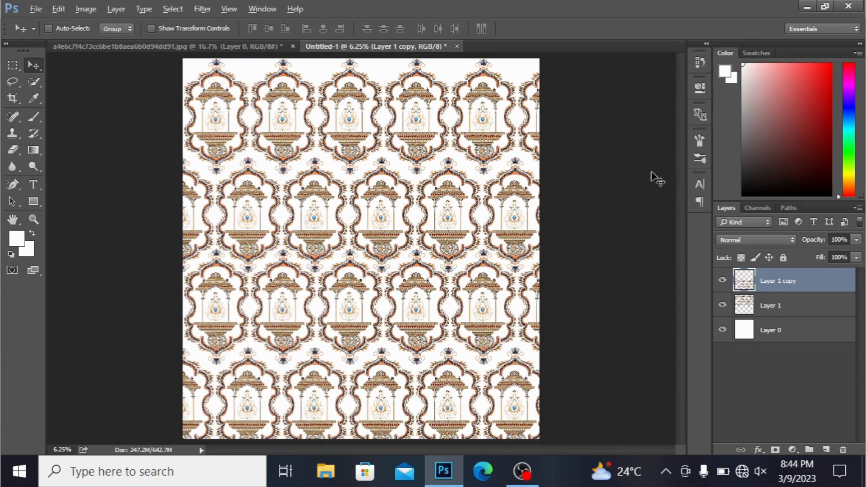
{"action": "key", "text": "ctrl+minus"}
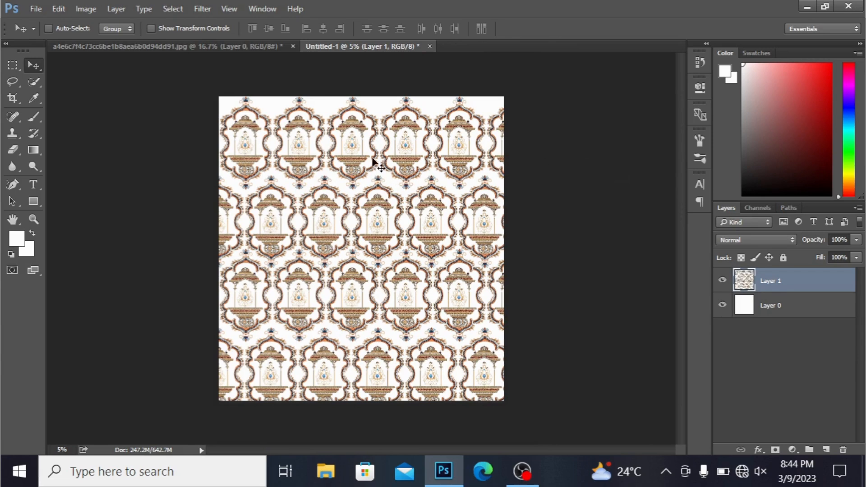
- Shift the pattern on Layer 1 slightly upward so the lowest row of ornaments fits inside the canvas
{"action": "mouse_move", "coordinate": [373, 163]}
{"action": "left_mouse_down"}
{"action": "mouse_move", "coordinate": [360, 154]}
{"action": "mouse_move", "coordinate": [373, 153]}
{"action": "left_mouse_up"}
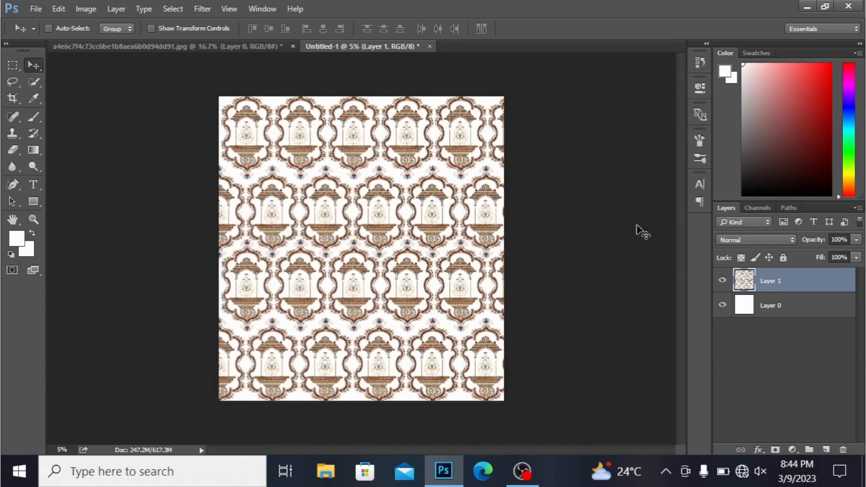
- Fill the background Layer 0 with a near-black foreground color, #0a0909
{"action": "left_click", "coordinate": [767, 315]}
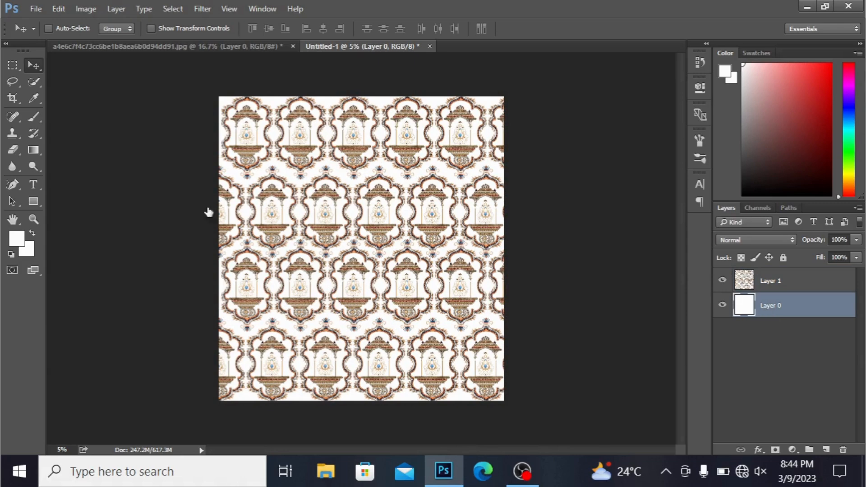
{"action": "left_click", "coordinate": [16, 238]}
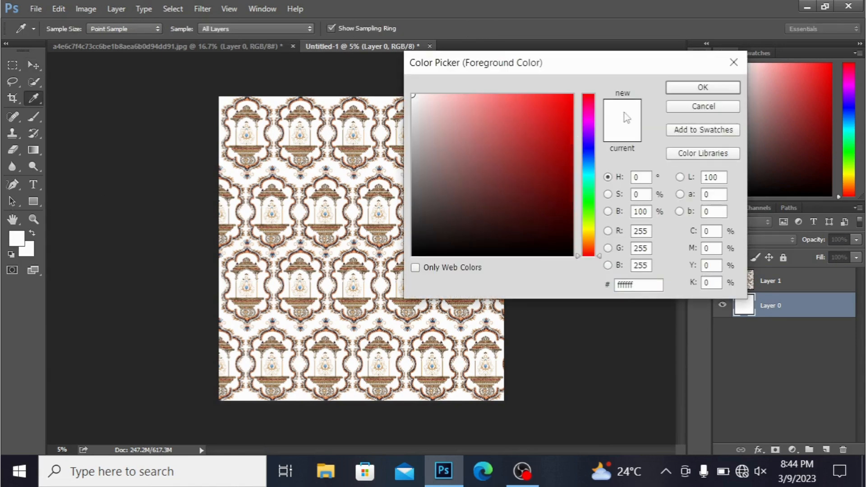
{"action": "left_click", "coordinate": [429, 249]}
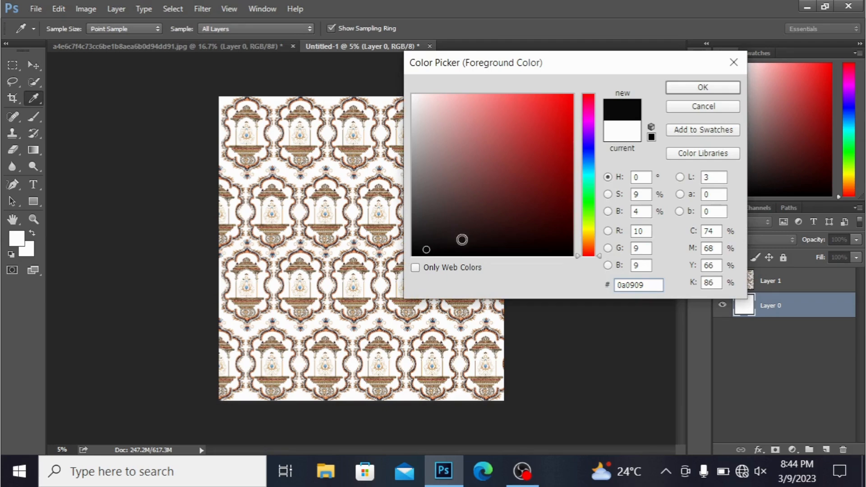
{"action": "left_click", "coordinate": [704, 89]}
{"action": "key", "text": "v"}
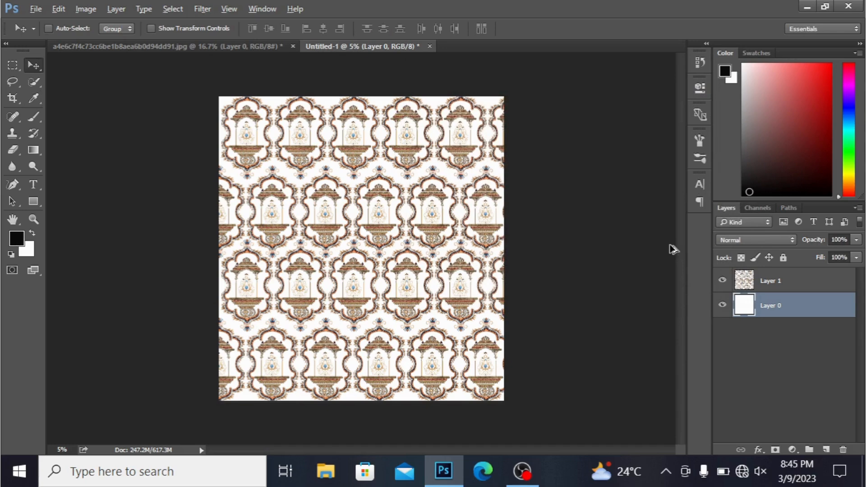
{"action": "key", "text": "alt+BackSpace"}
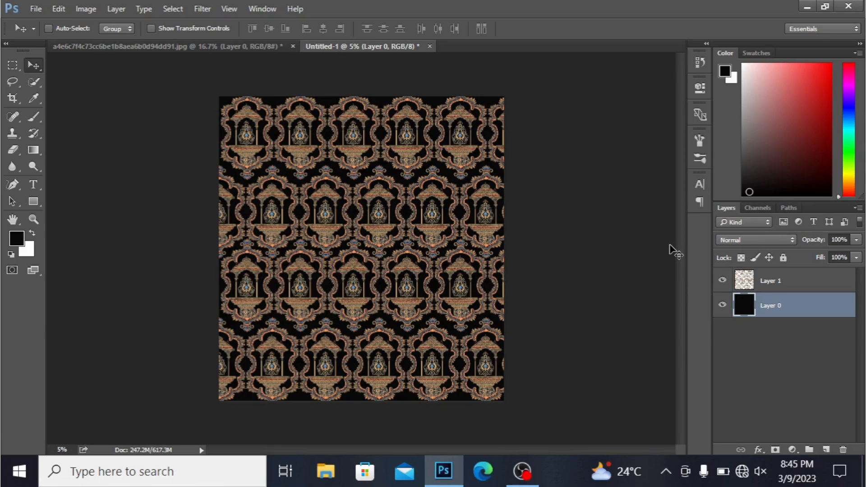
- Nudge the ornament pattern on Layer 1 slightly to the left over the dark background
{"action": "left_click", "coordinate": [812, 282]}
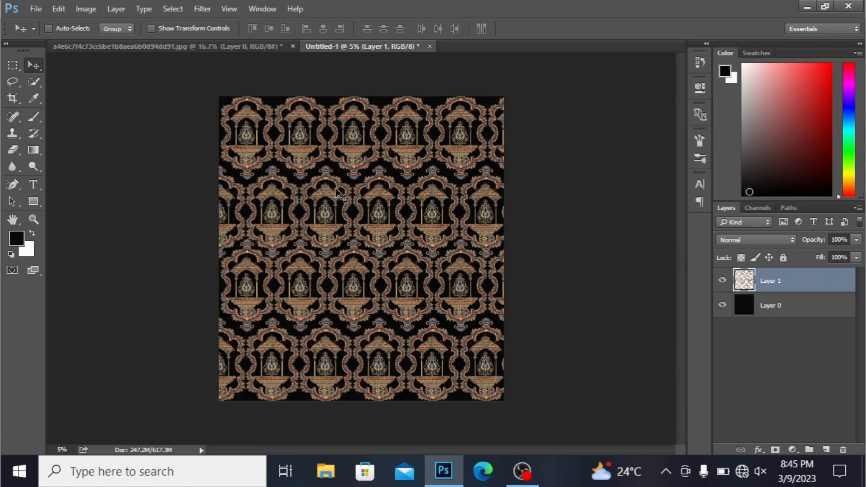
{"action": "mouse_move", "coordinate": [340, 185]}
{"action": "left_mouse_down"}
{"action": "mouse_move", "coordinate": [369, 172]}
{"action": "mouse_move", "coordinate": [420, 178]}
{"action": "mouse_move", "coordinate": [339, 178]}
{"action": "mouse_move", "coordinate": [334, 187]}
{"action": "left_mouse_up"}
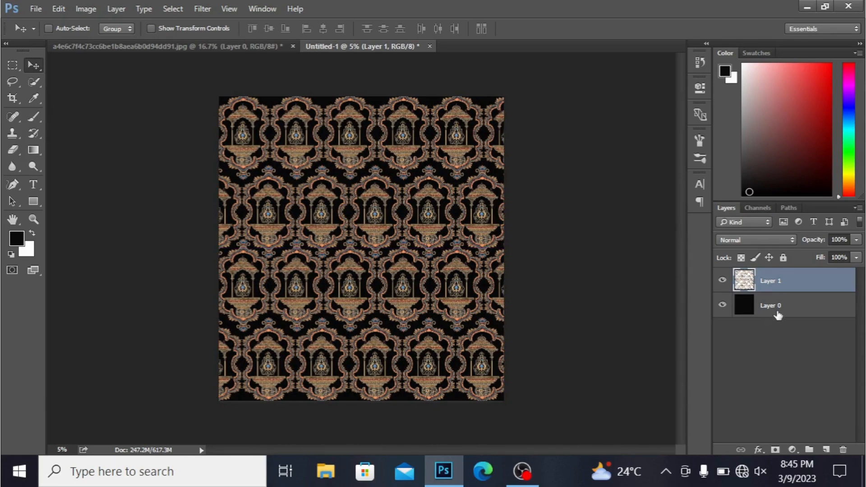
- Quick-export the finished design as a PNG named "pattern" to the Desktop
{"action": "left_click", "coordinate": [803, 308]}
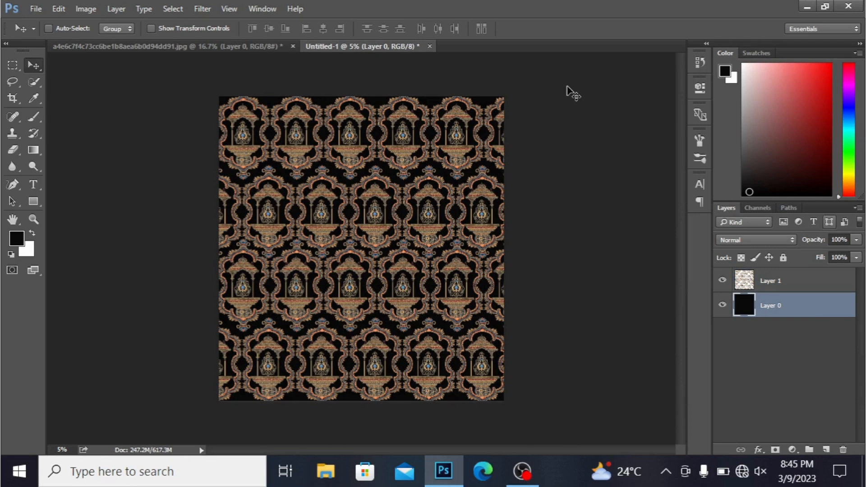
{"action": "left_click", "coordinate": [36, 8]}
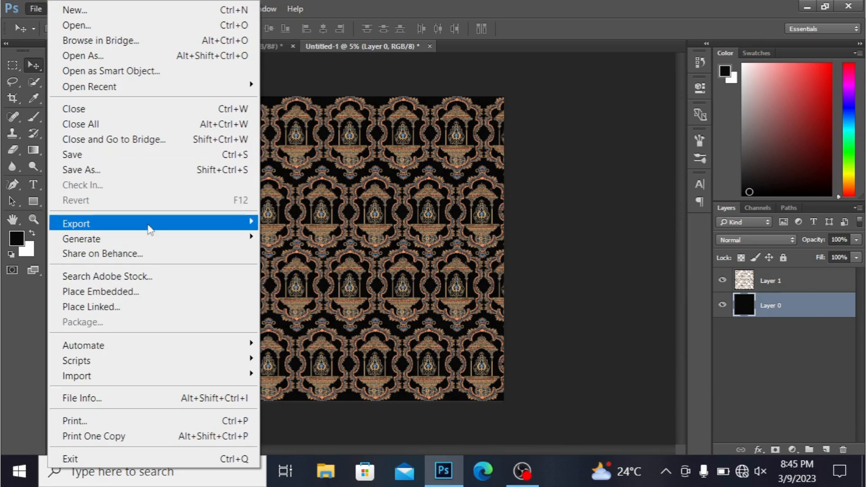
{"action": "mouse_move", "coordinate": [150, 230]}
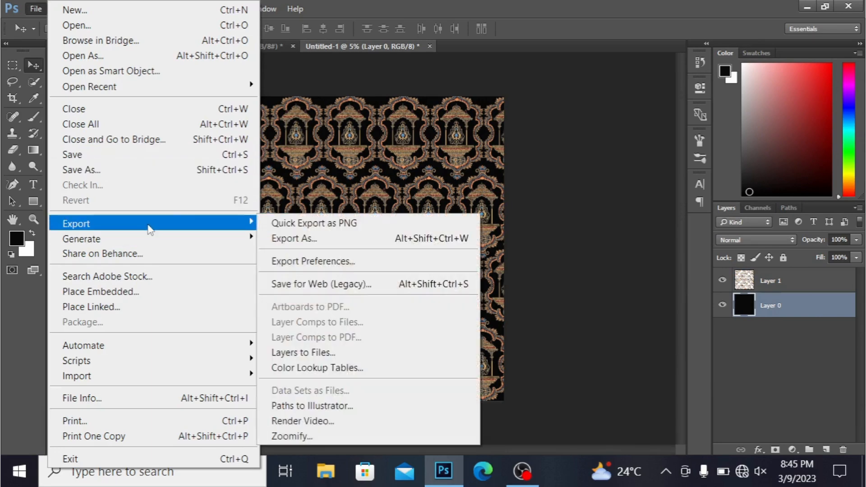
{"action": "left_click", "coordinate": [285, 226]}
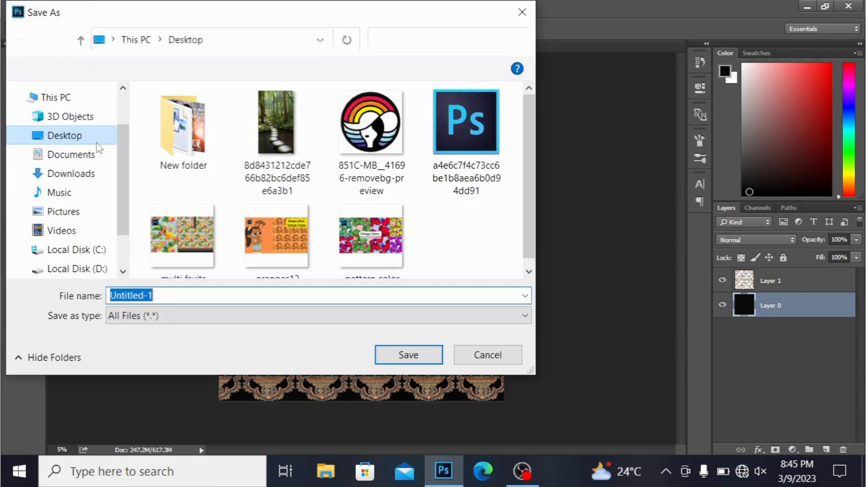
{"action": "left_click", "coordinate": [97, 143]}
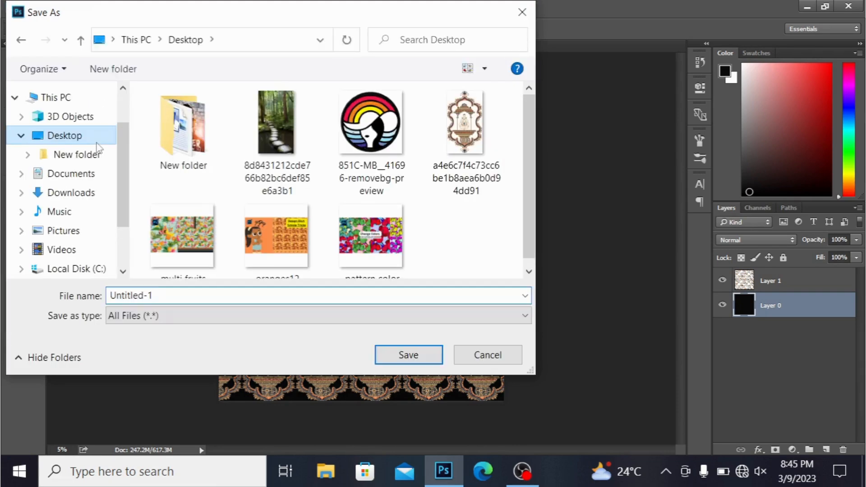
{"action": "left_click", "coordinate": [232, 296]}
{"action": "key", "text": "BackSpace"}
{"action": "type", "text": "paate"}
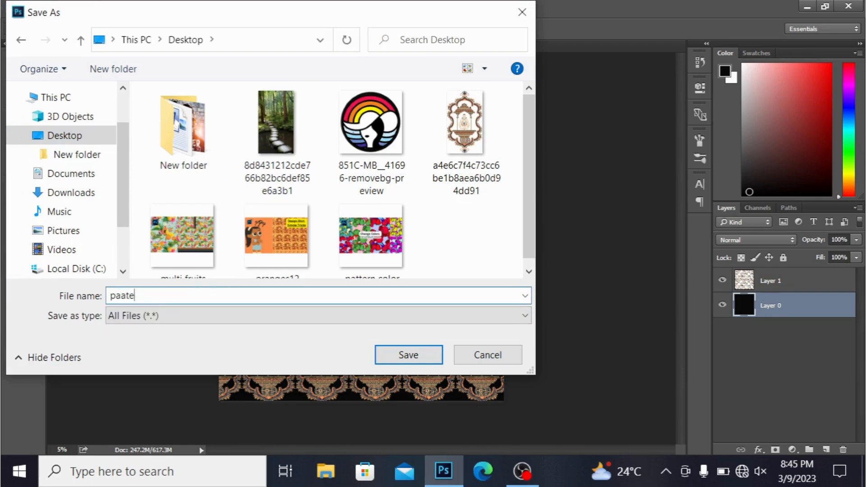
{"action": "key", "text": "BackSpace"}
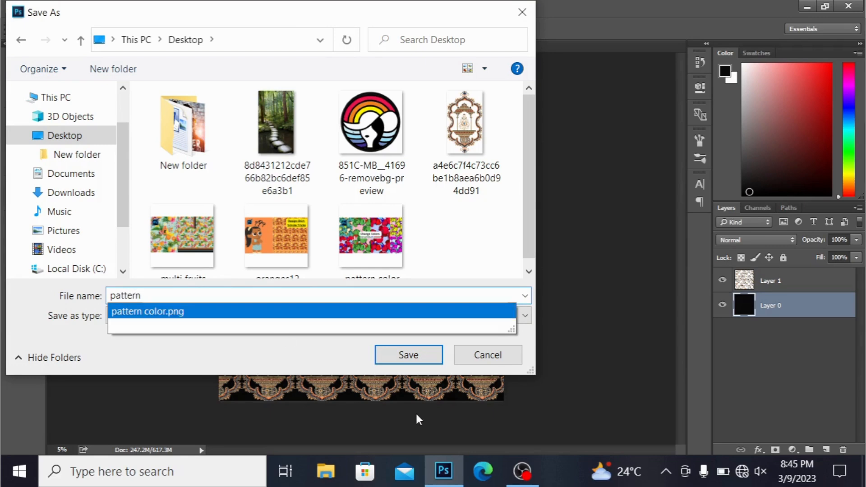
{"action": "left_click", "coordinate": [410, 356]}
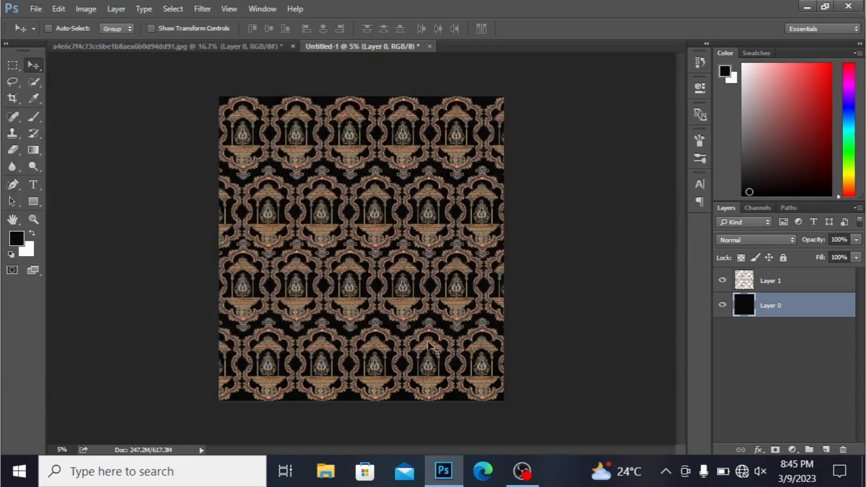